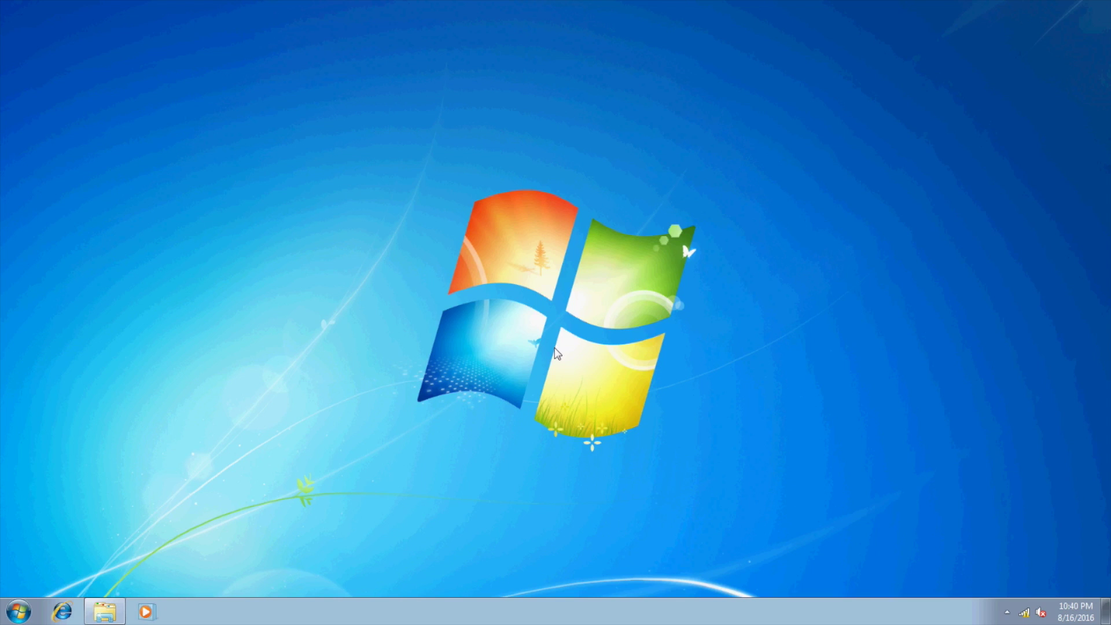
Step: Open the Wireless Network Connection properties from the Network and Sharing Center adapter settings
left_click(18, 611)
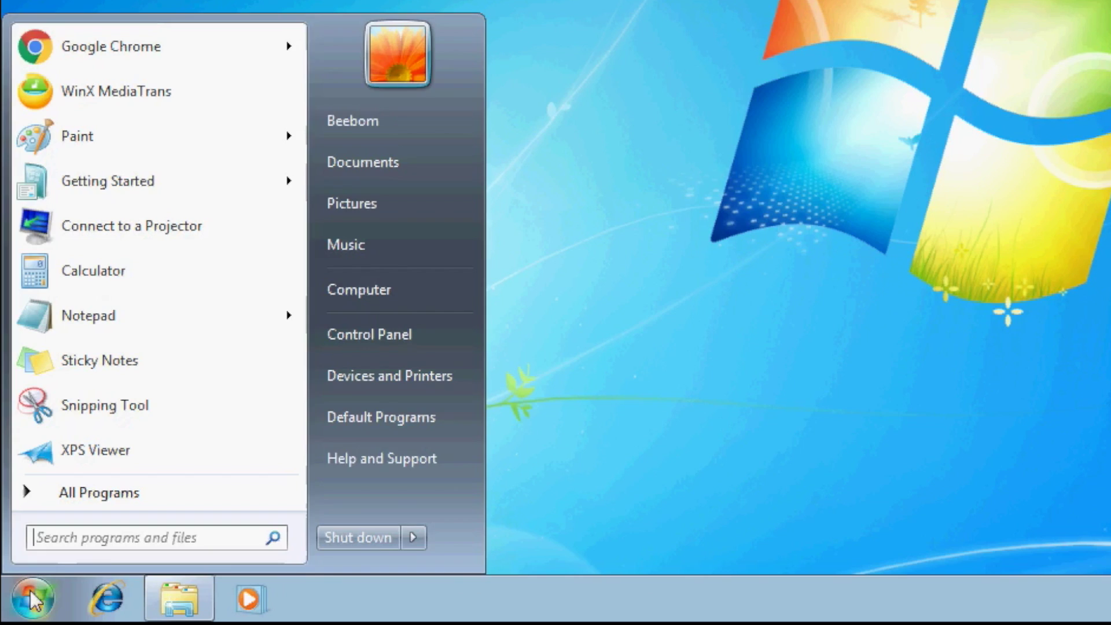
type("network")
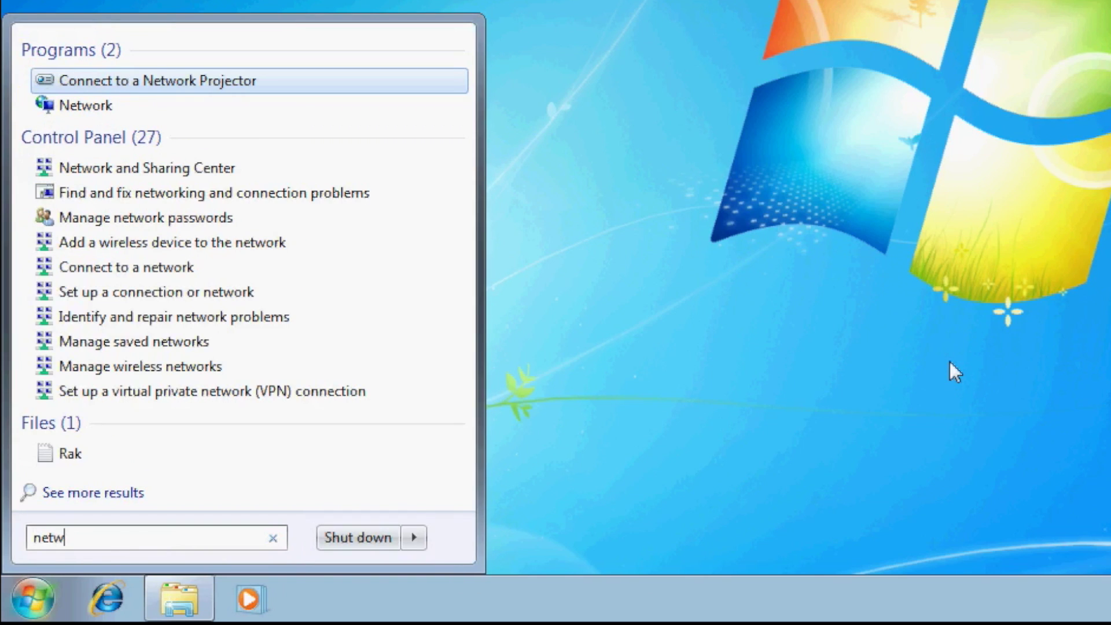
type(" and")
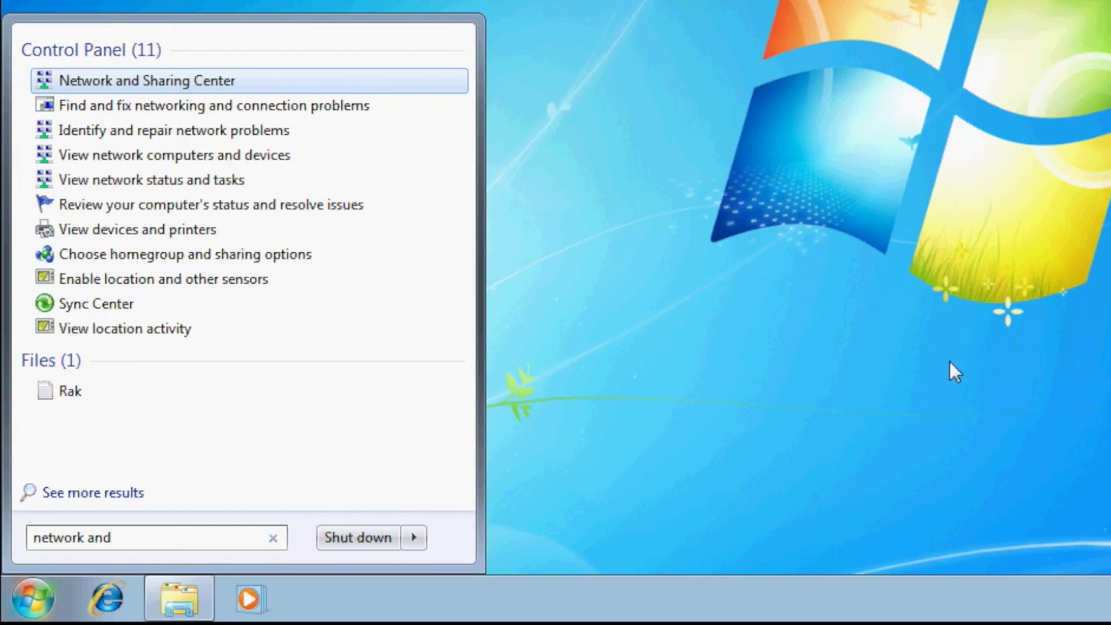
left_click(220, 88)
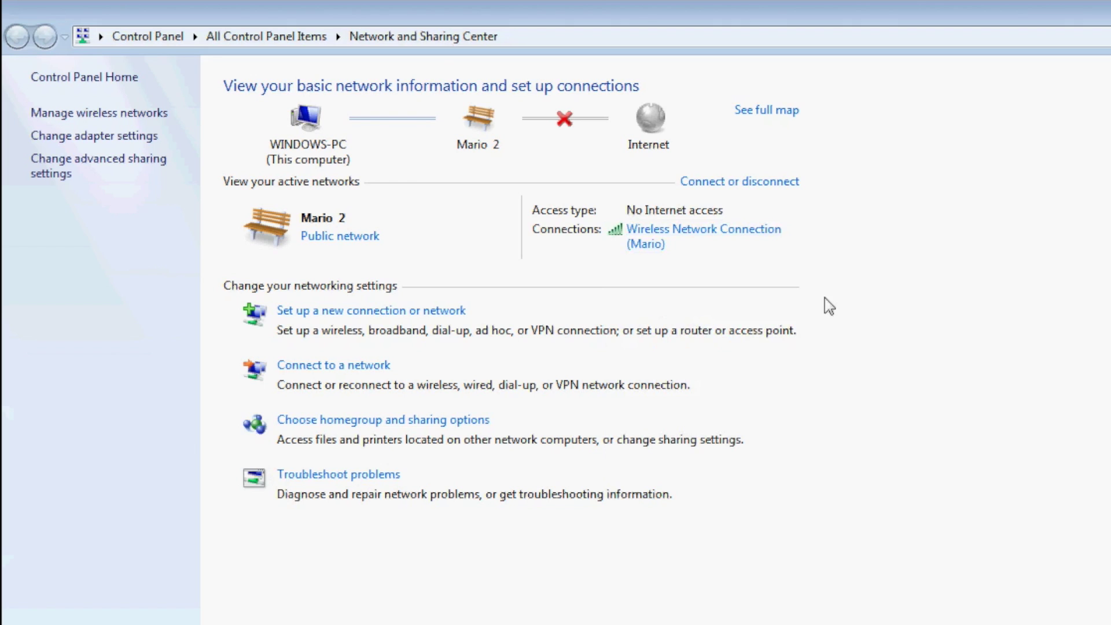
left_click(135, 137)
left_click(118, 139)
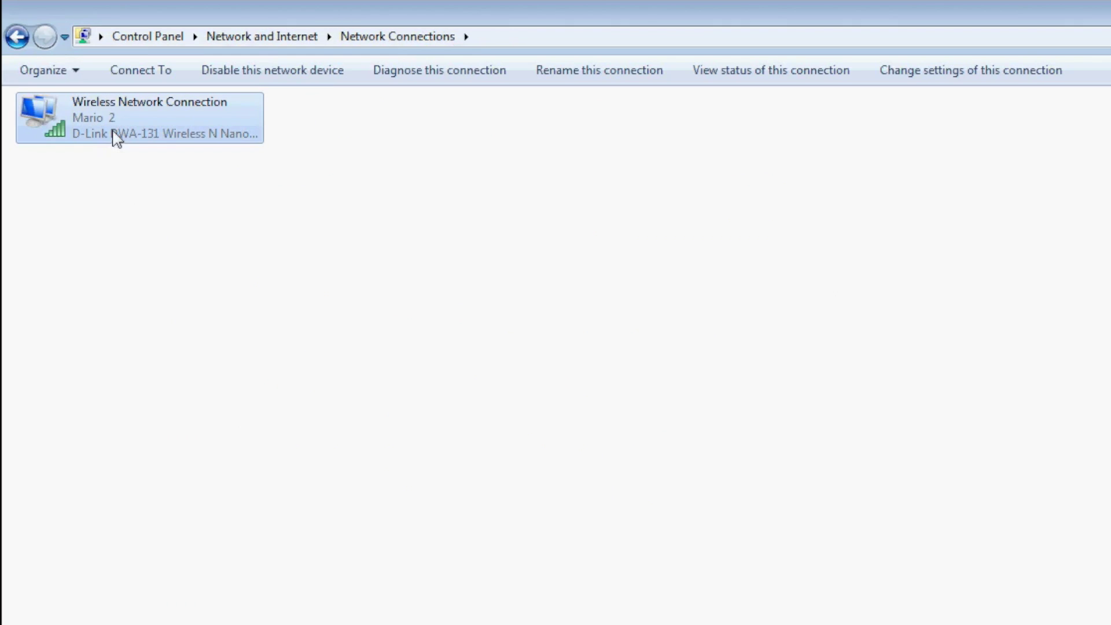
right_click(117, 139)
left_click(206, 344)
Step: Set the wireless adapter's IPv4 DNS servers to 8.8.8.8 and 8.8.4.4, then close the windows
left_click(229, 315)
left_click(315, 397)
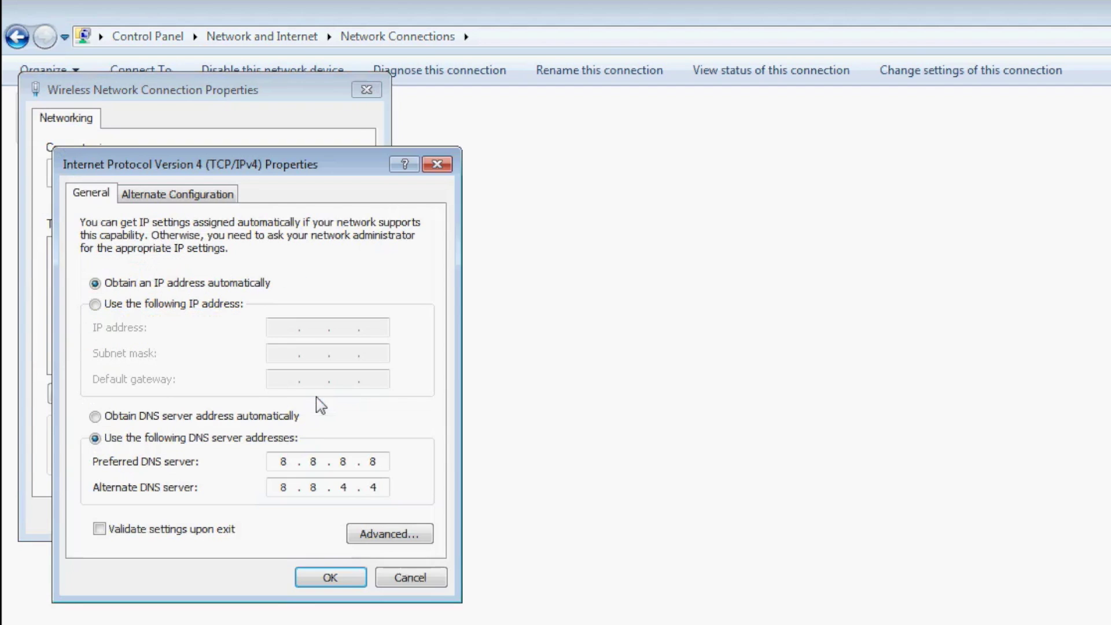
left_click(95, 415)
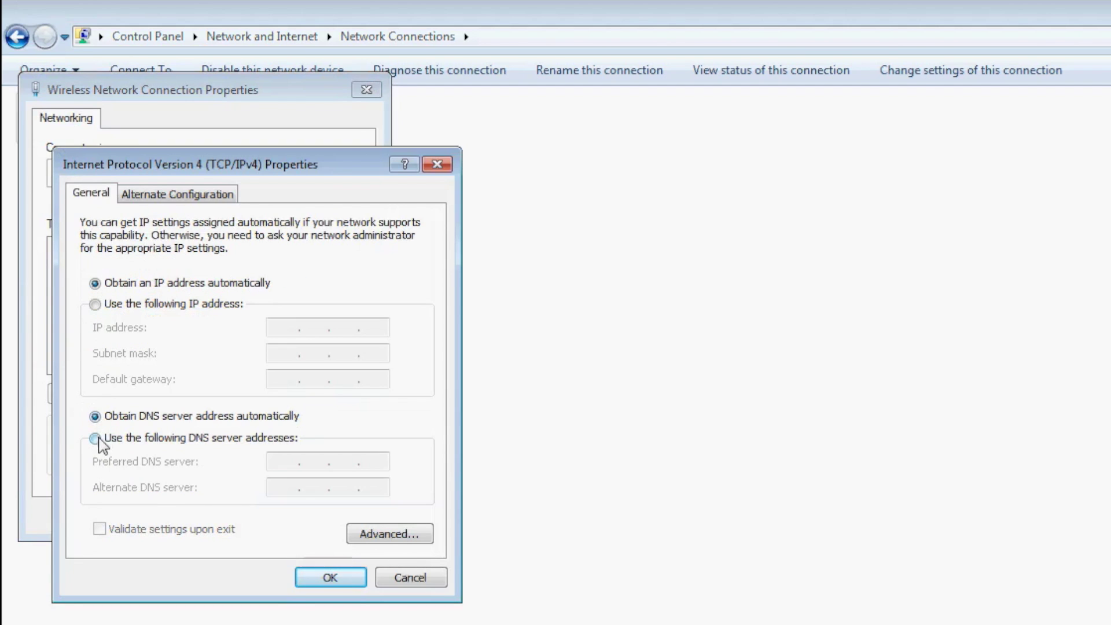
left_click(95, 438)
type("8.8.8.8")
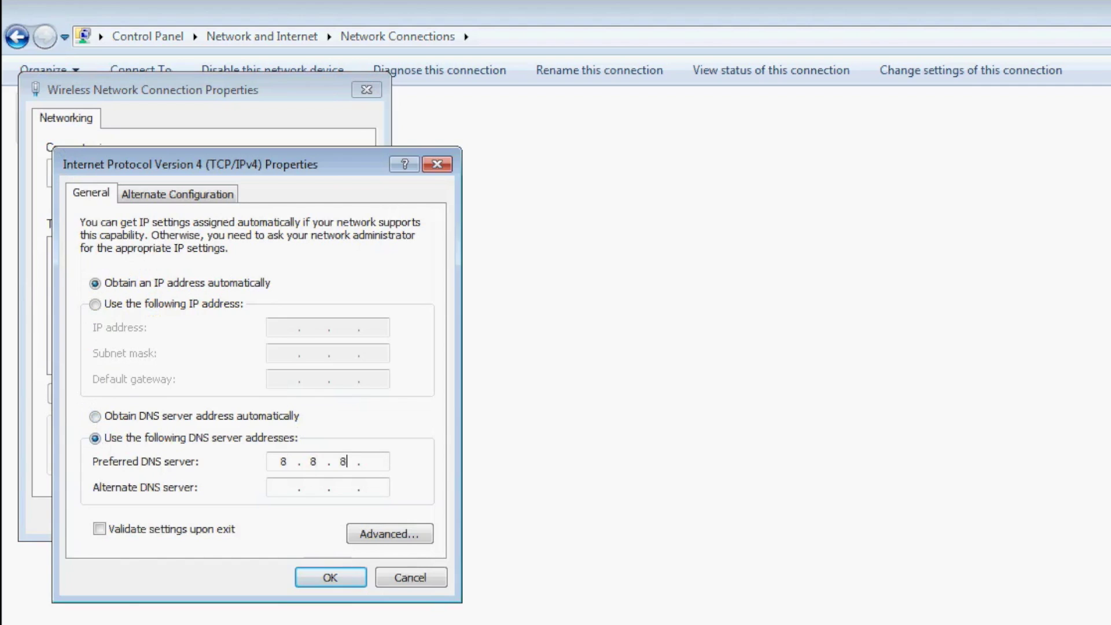
left_click(284, 487)
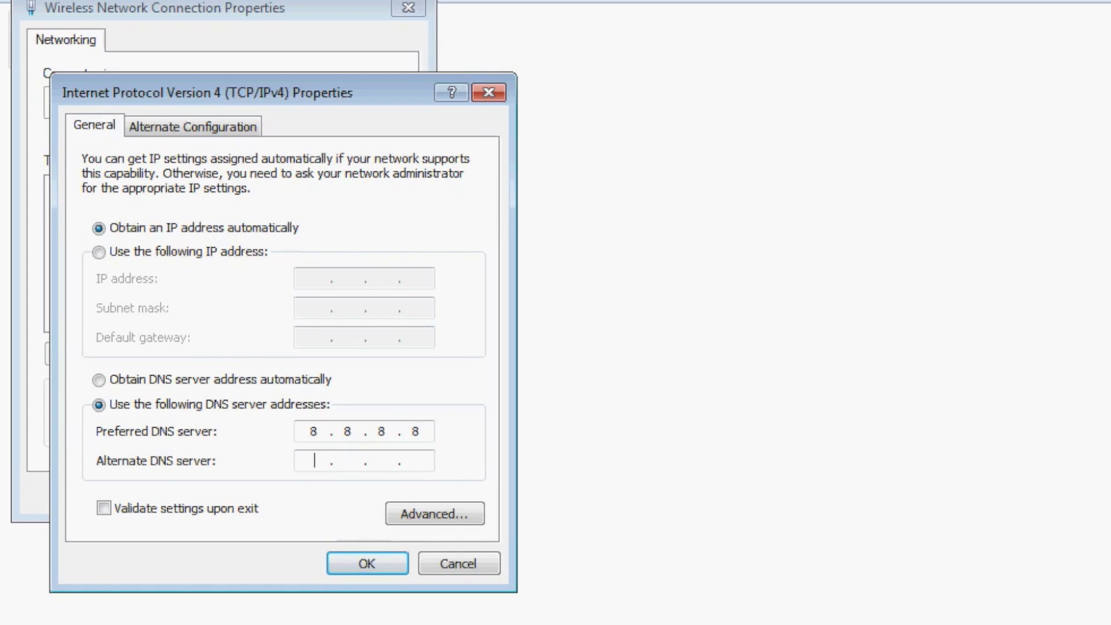
type("8.8.4.4")
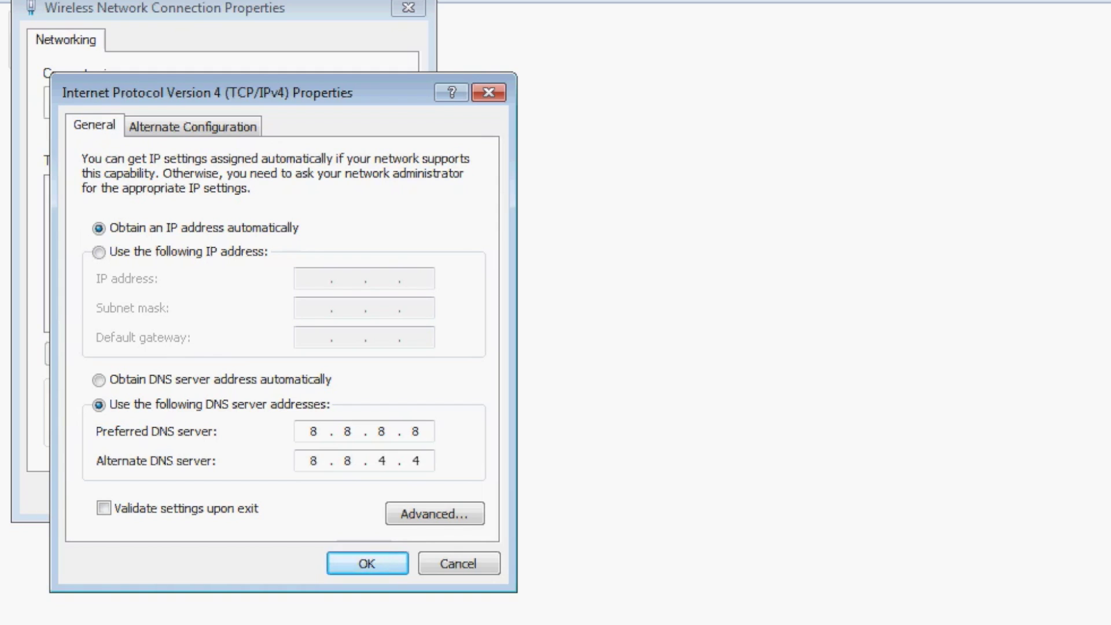
left_click(368, 565)
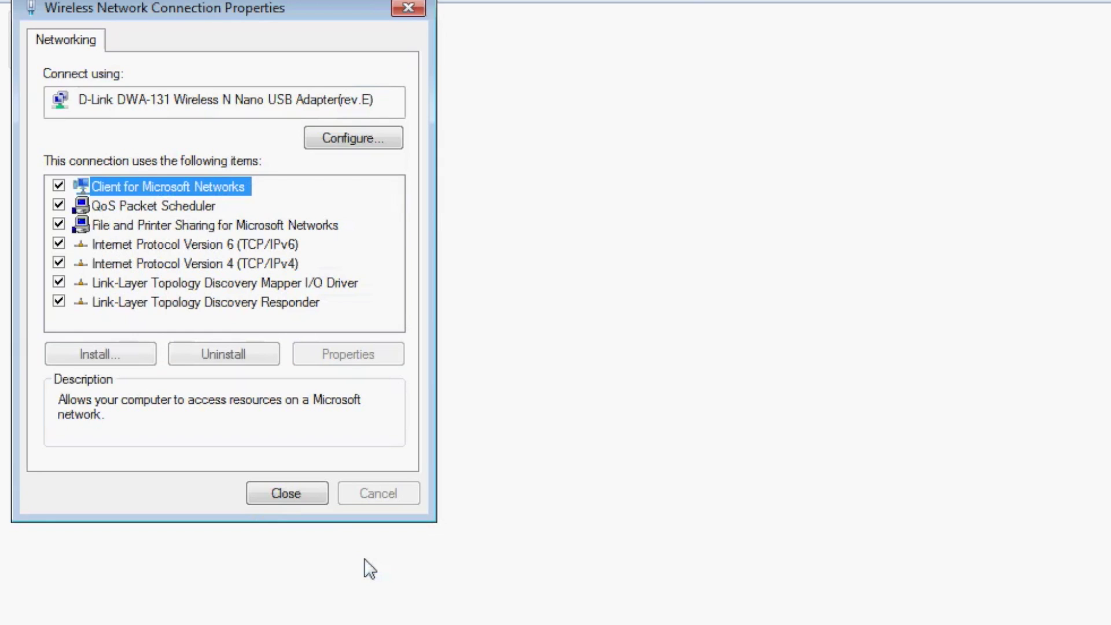
left_click(293, 496)
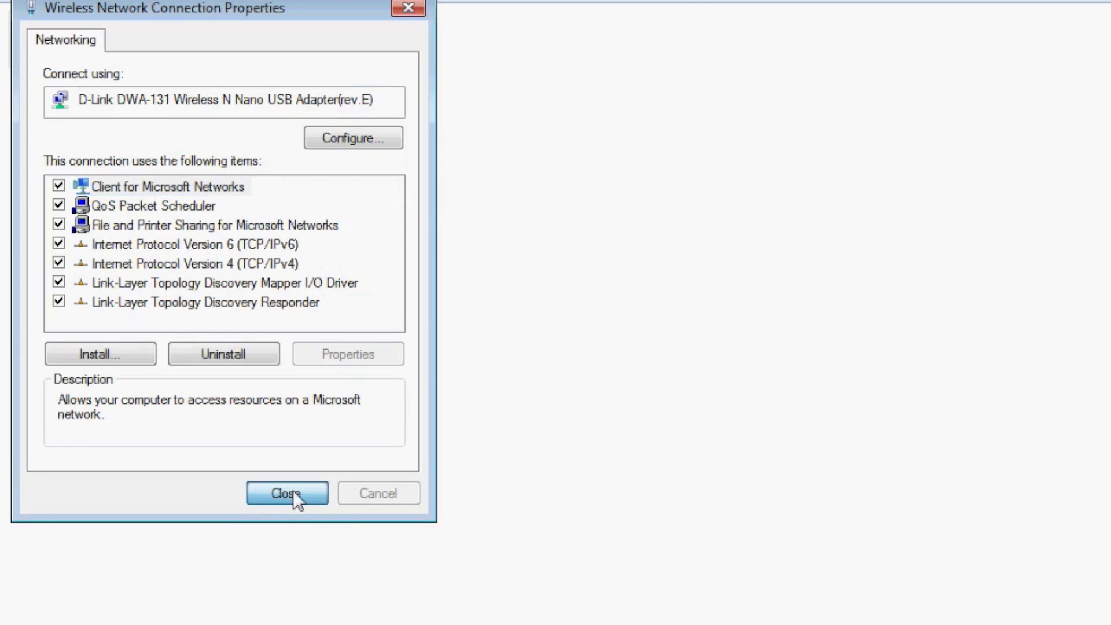
left_click(1101, 13)
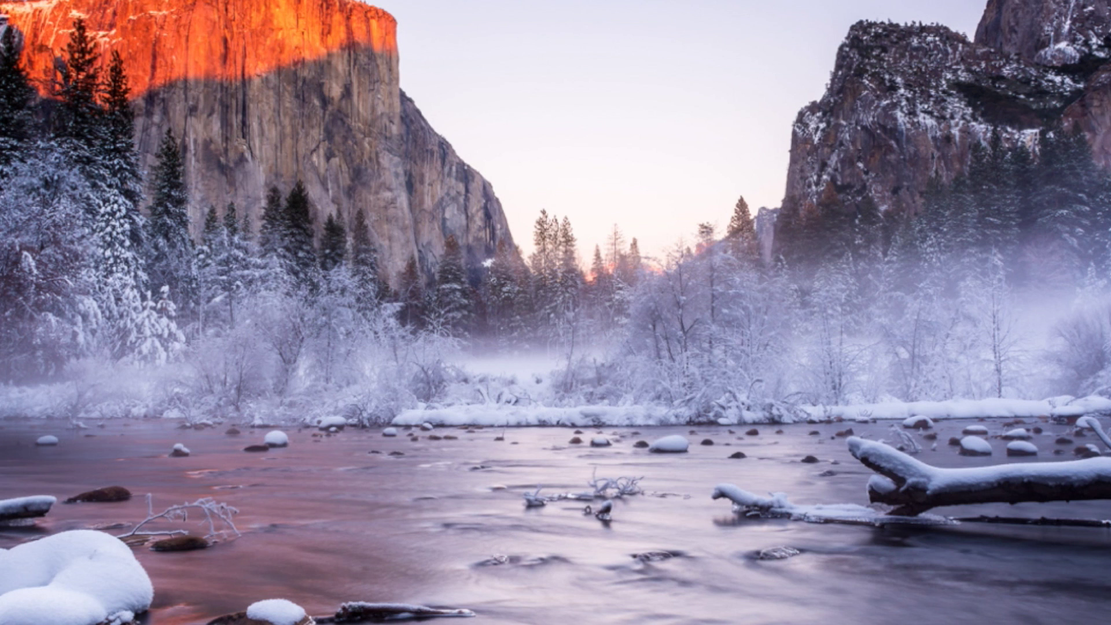
Step: Launch System Preferences through a Spotlight search for 'sys' and open the Network pane
key("super+space")
type("sys")
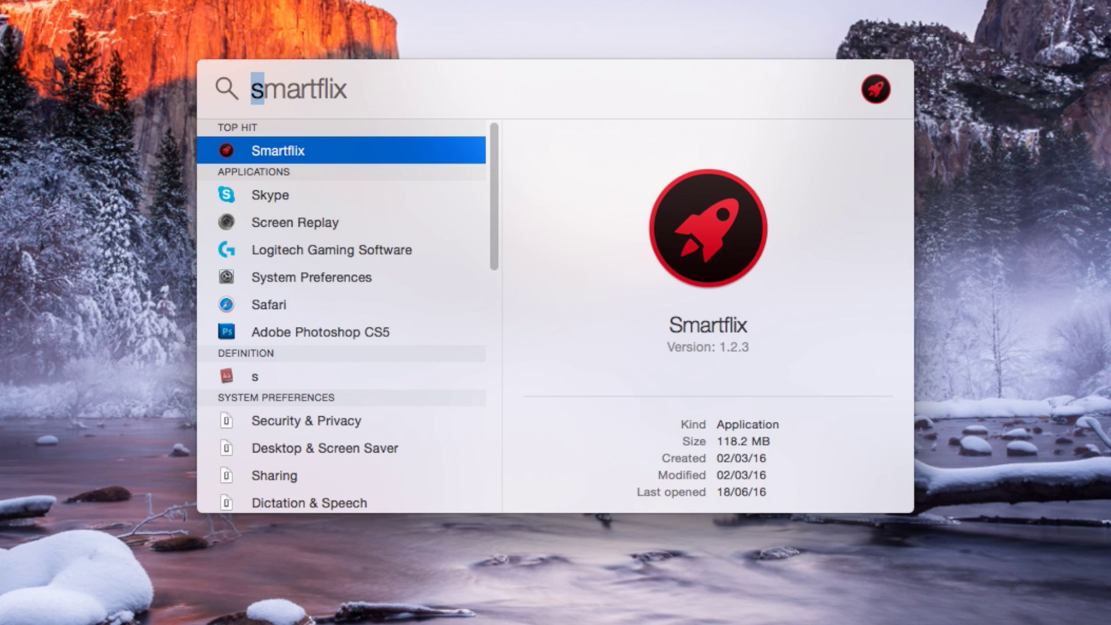
key("Return")
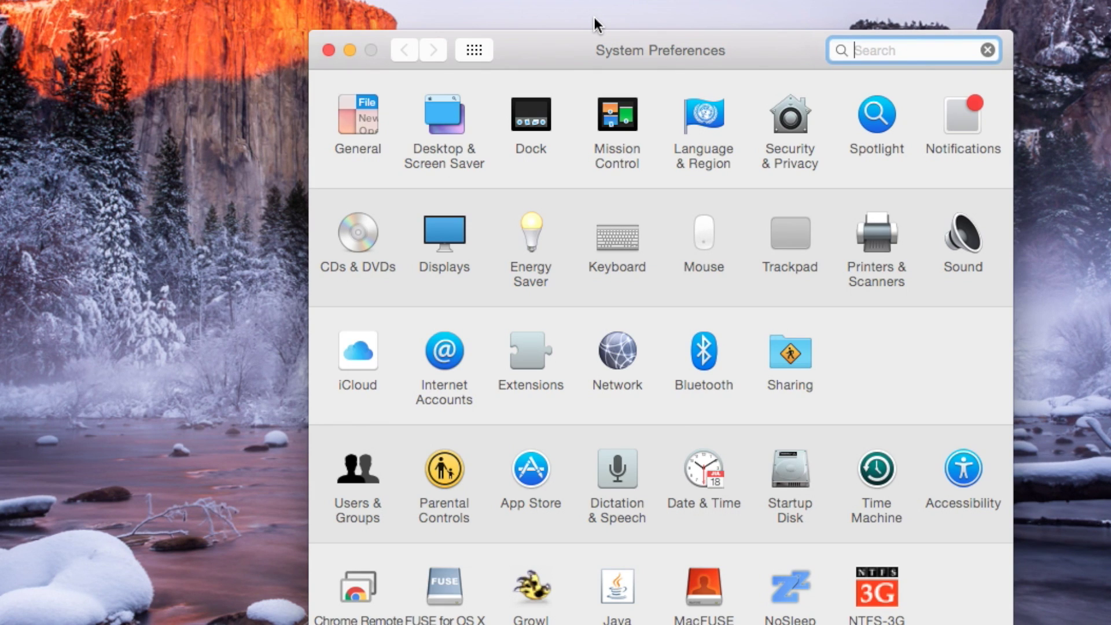
left_click(624, 345)
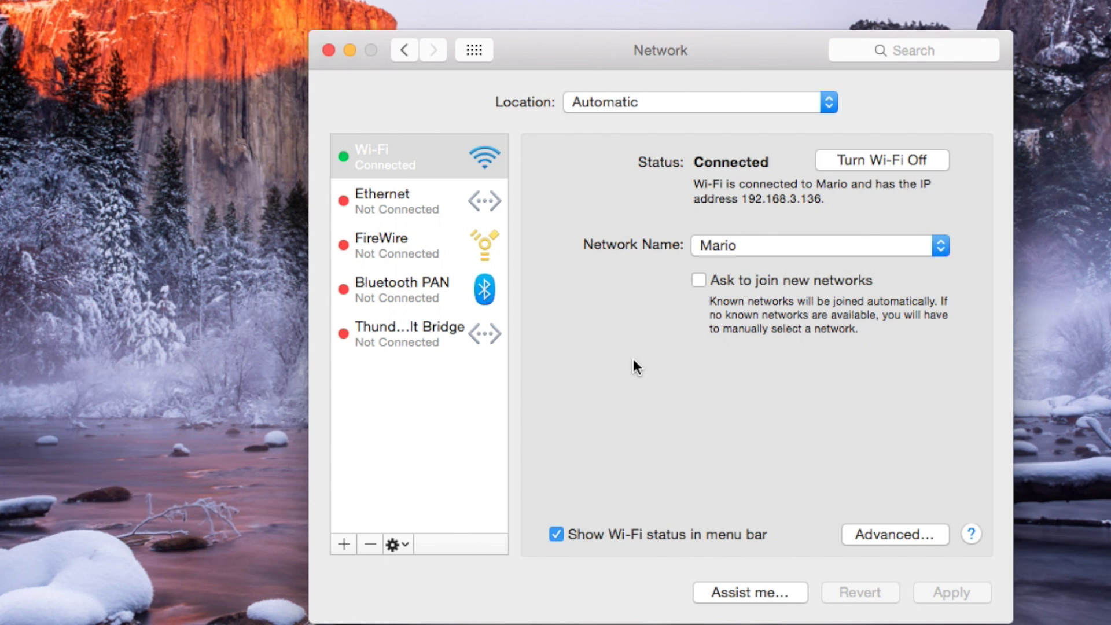
Step: Add 8.8.8.8 and 8.8.4.4 under Wi-Fi Advanced DNS, apply, and close Network
left_click(893, 535)
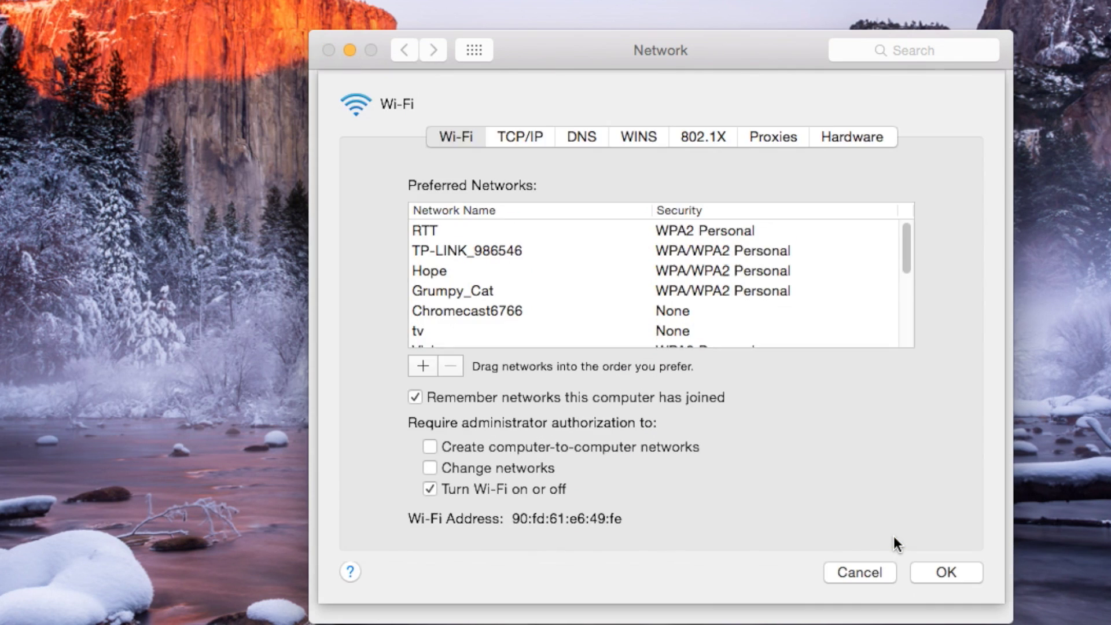
left_click(586, 140)
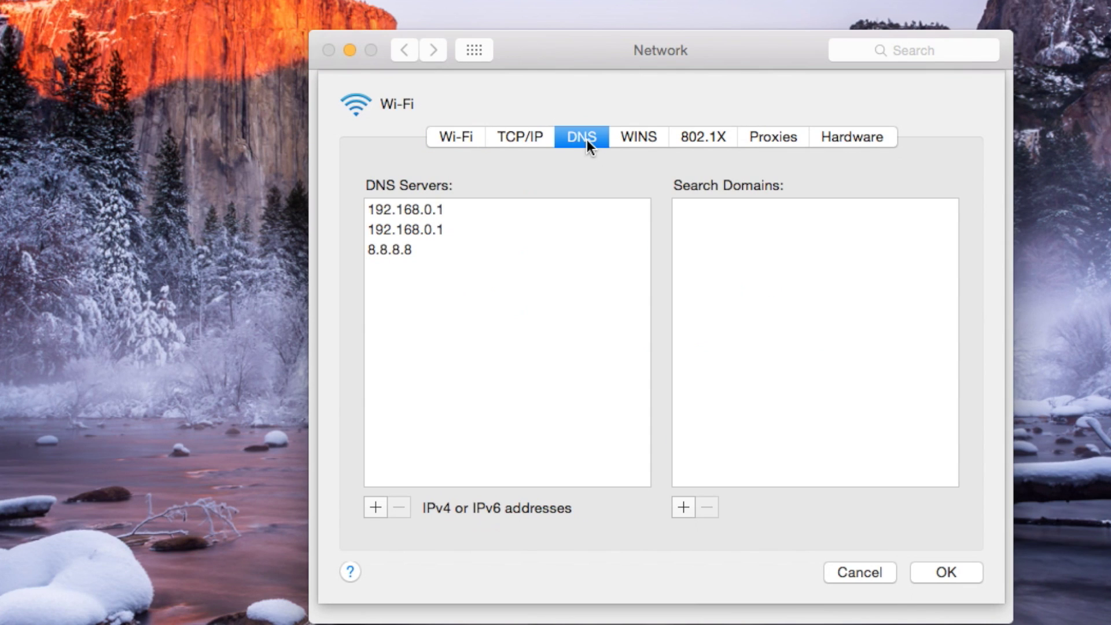
left_click(418, 213)
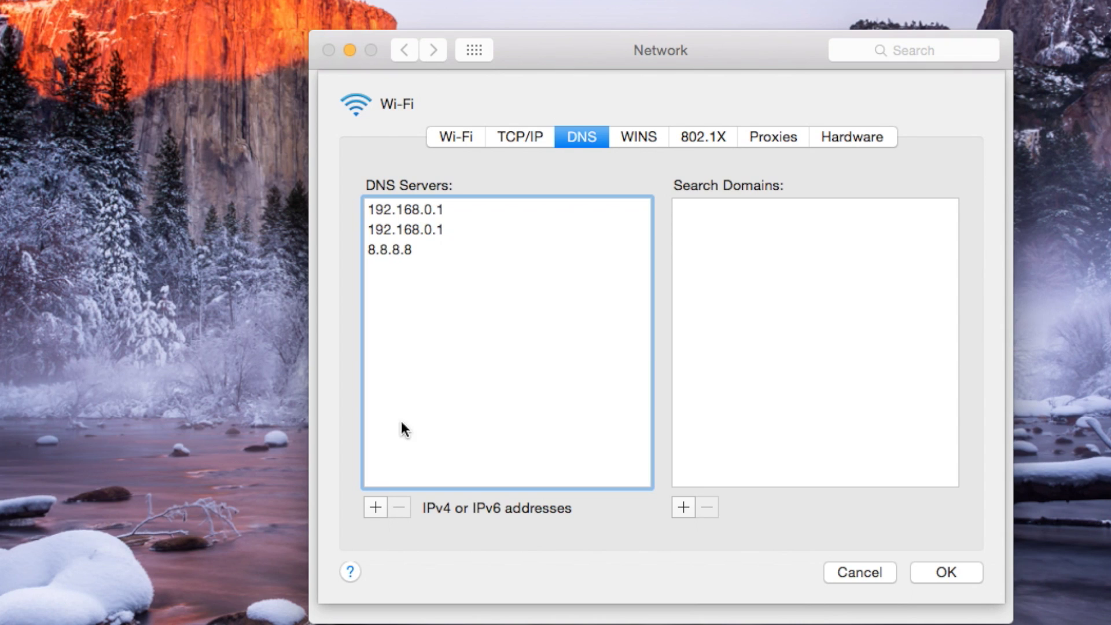
left_click(375, 507)
type("8.8.8.8")
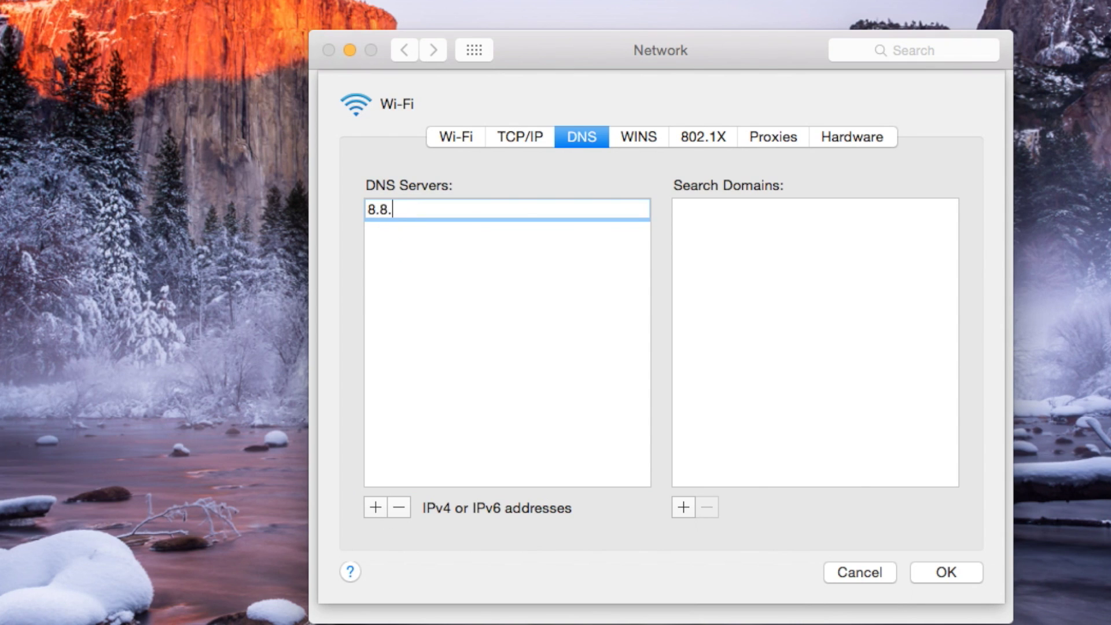
left_click(375, 508)
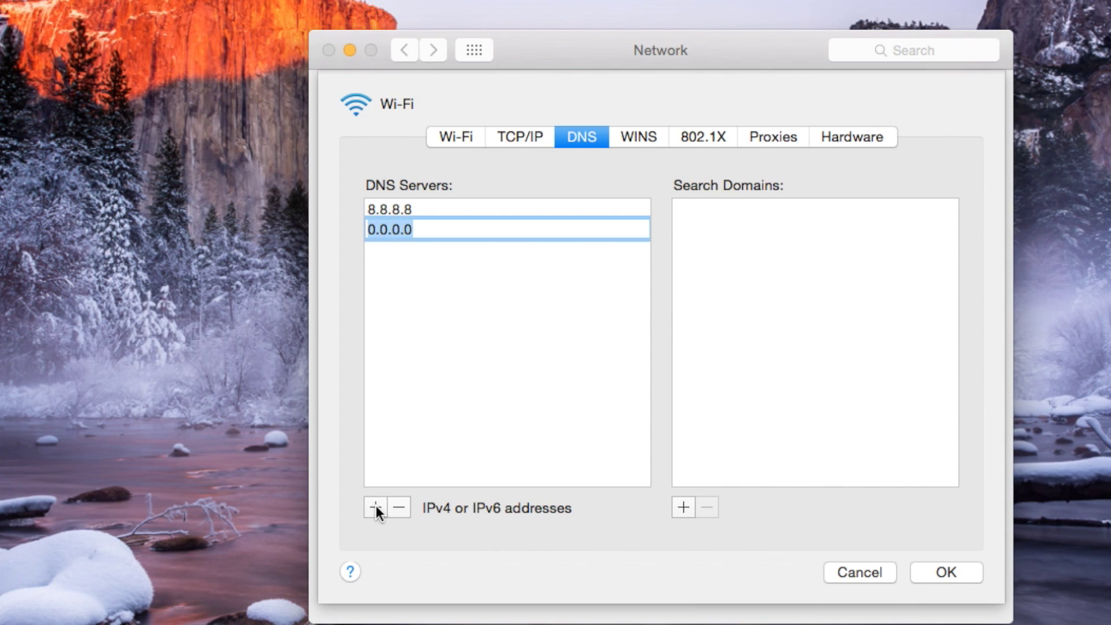
type("8.8.4.4")
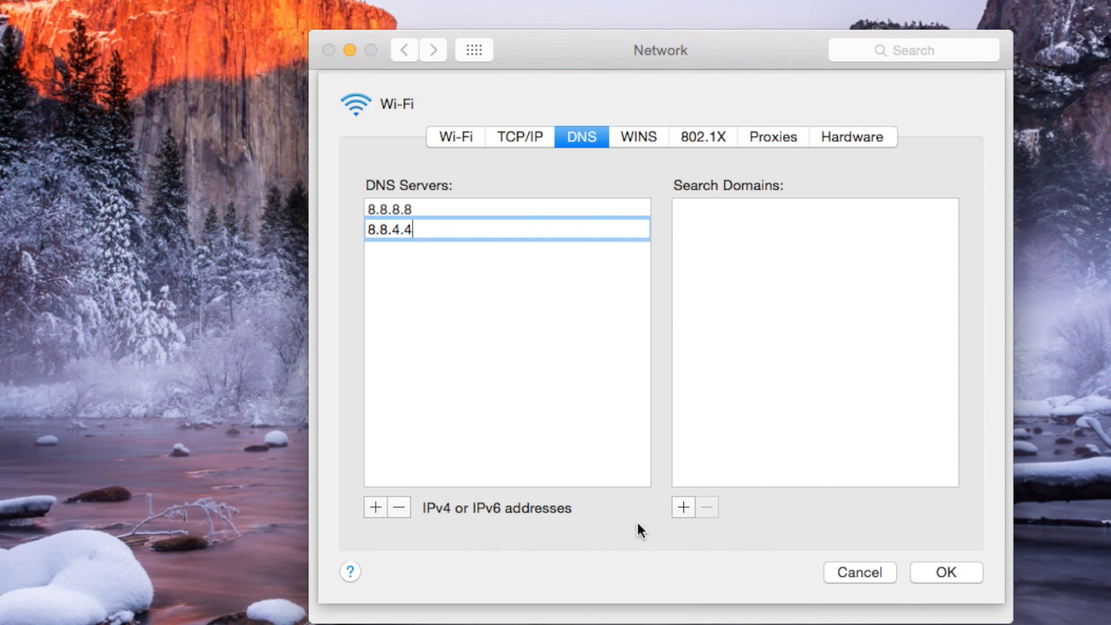
left_click(940, 571)
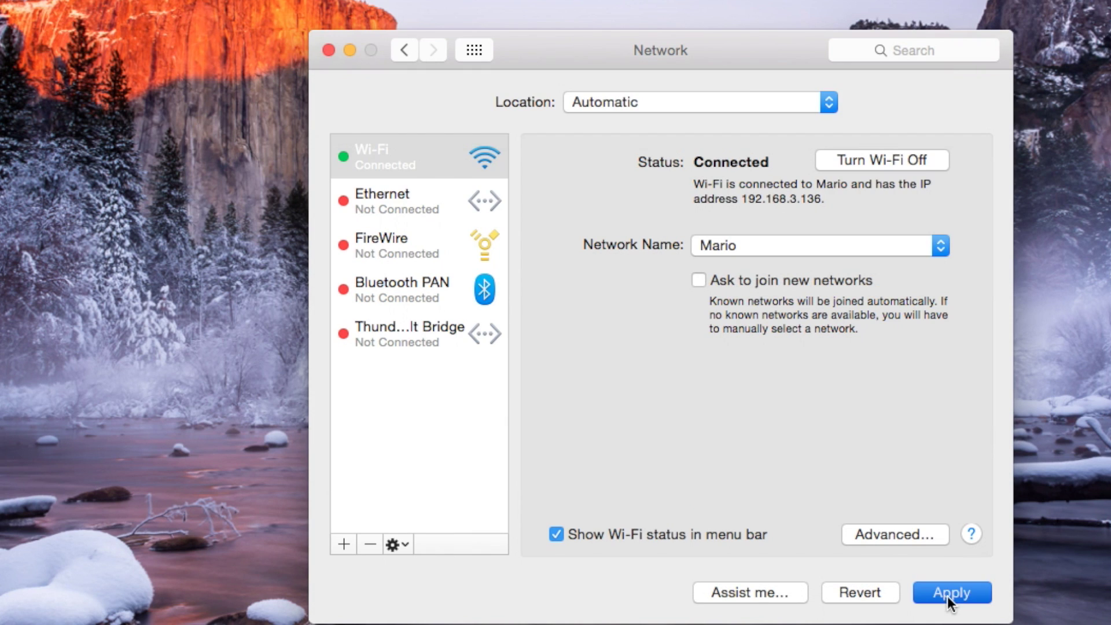
left_click(948, 594)
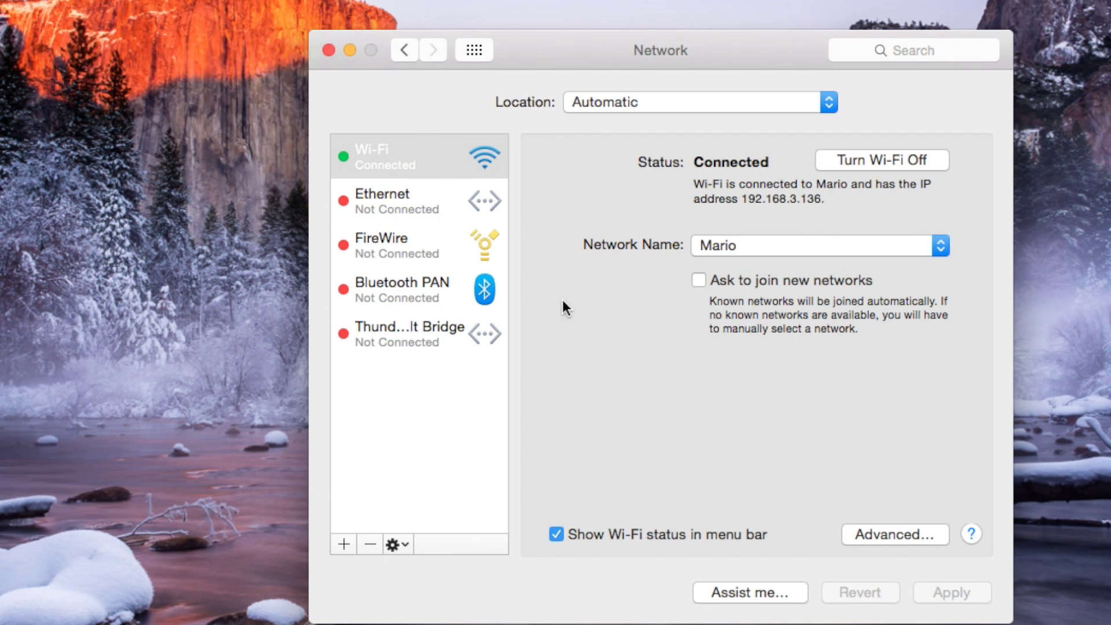
left_click(328, 51)
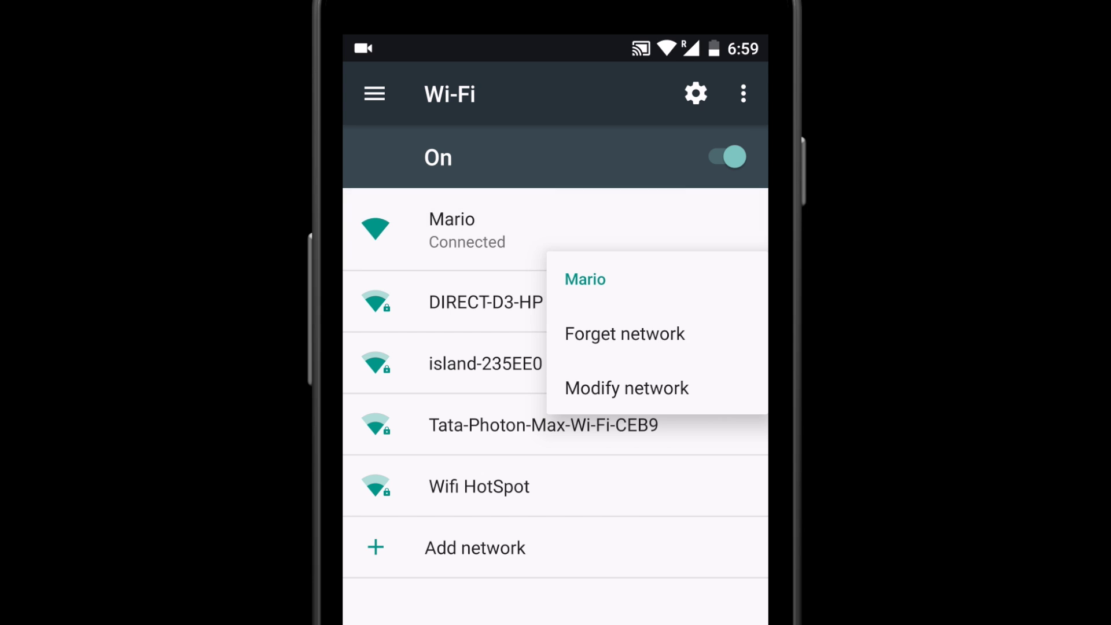
Step: Modify the connected network and switch its IP settings from DHCP to Static
left_click(627, 388)
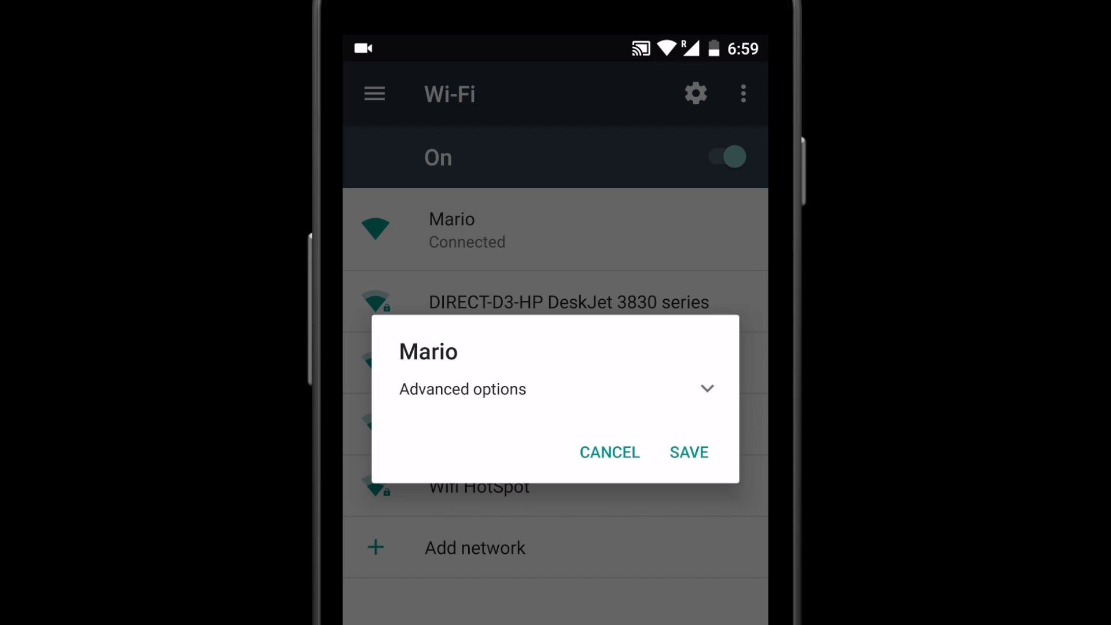
left_click(707, 388)
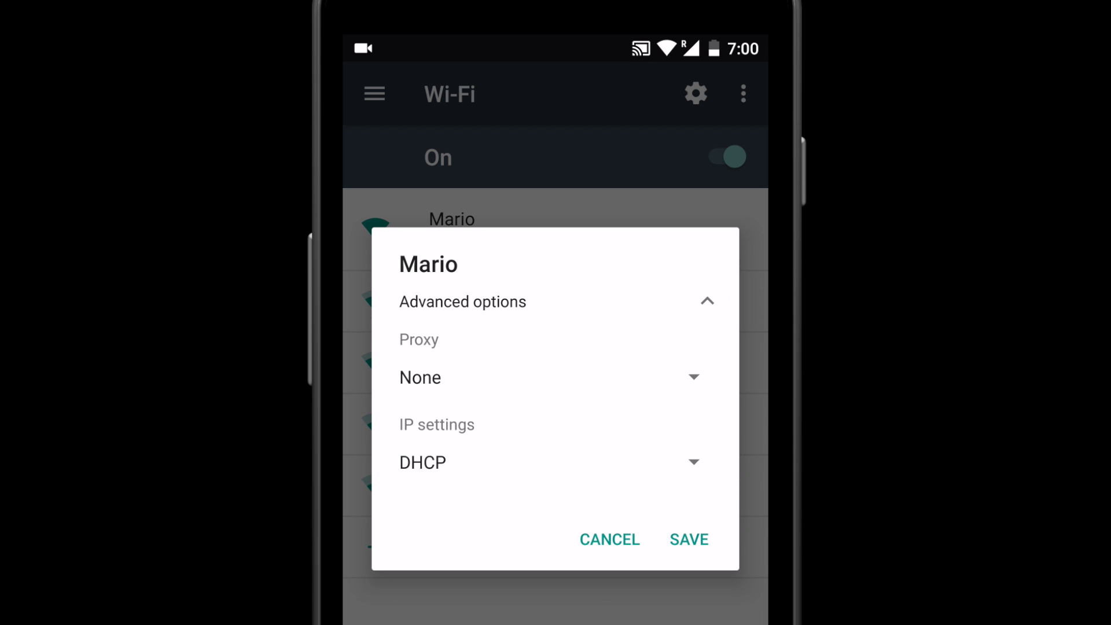
left_click(537, 462)
left_click(449, 397)
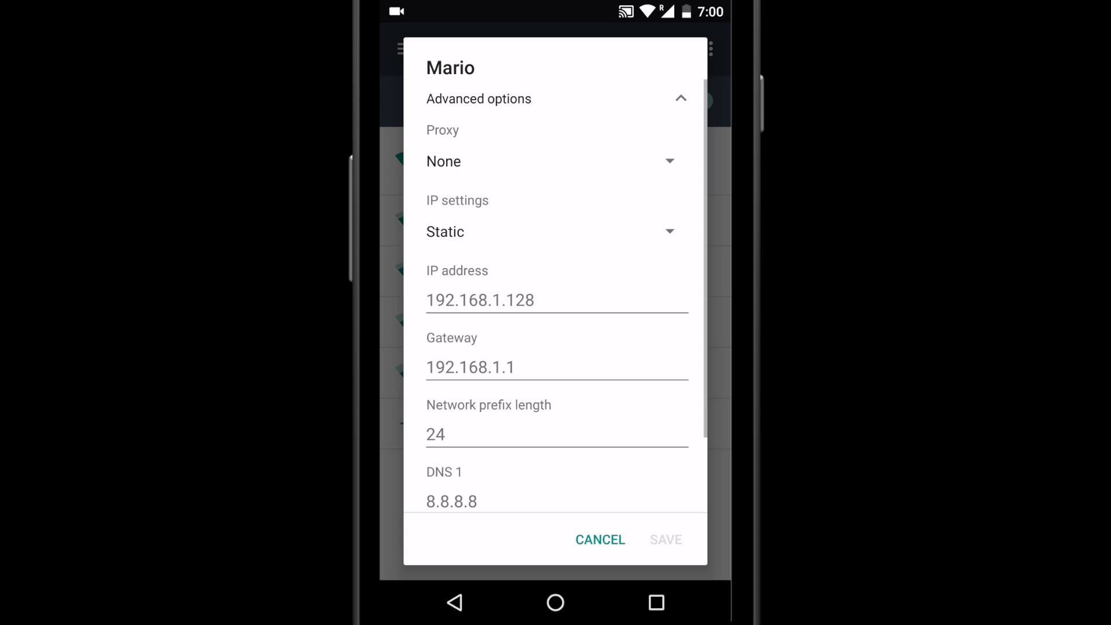
Step: Enter DNS 1 as 8.8.8.8 and DNS 2 as 8.8.4.4
scroll(556, 289, "down", 3)
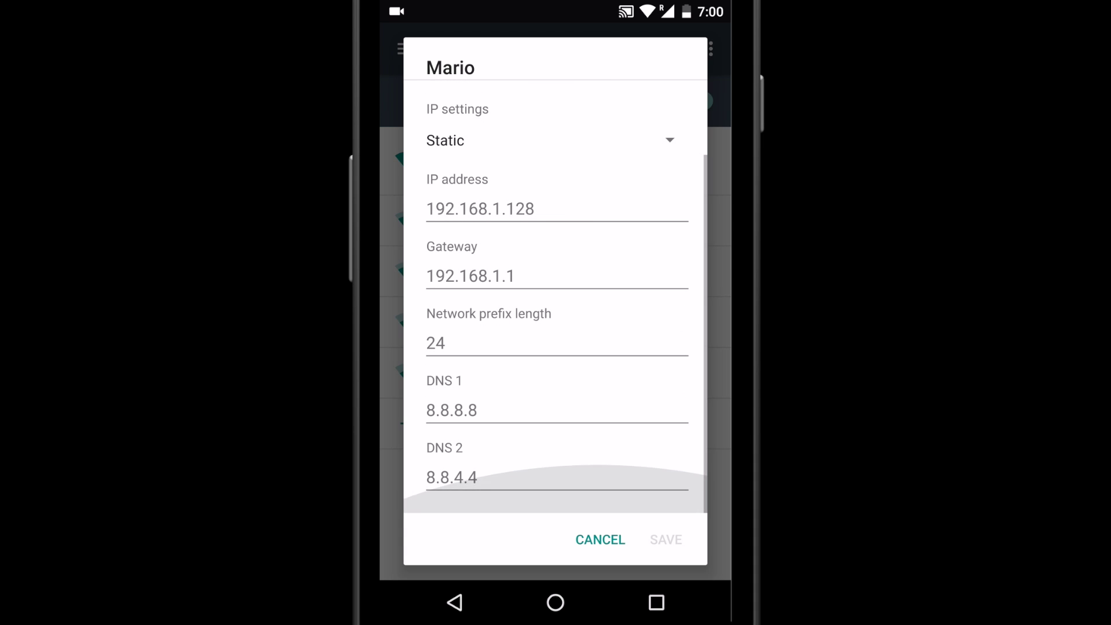
left_click(463, 411)
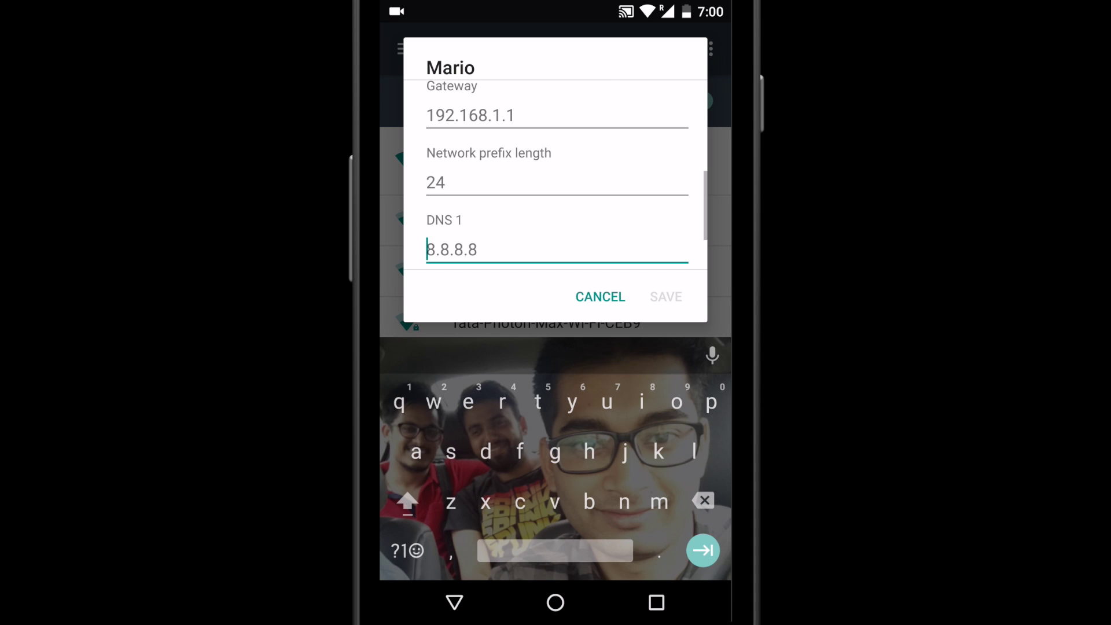
type("8.8.8.8")
key("Tab")
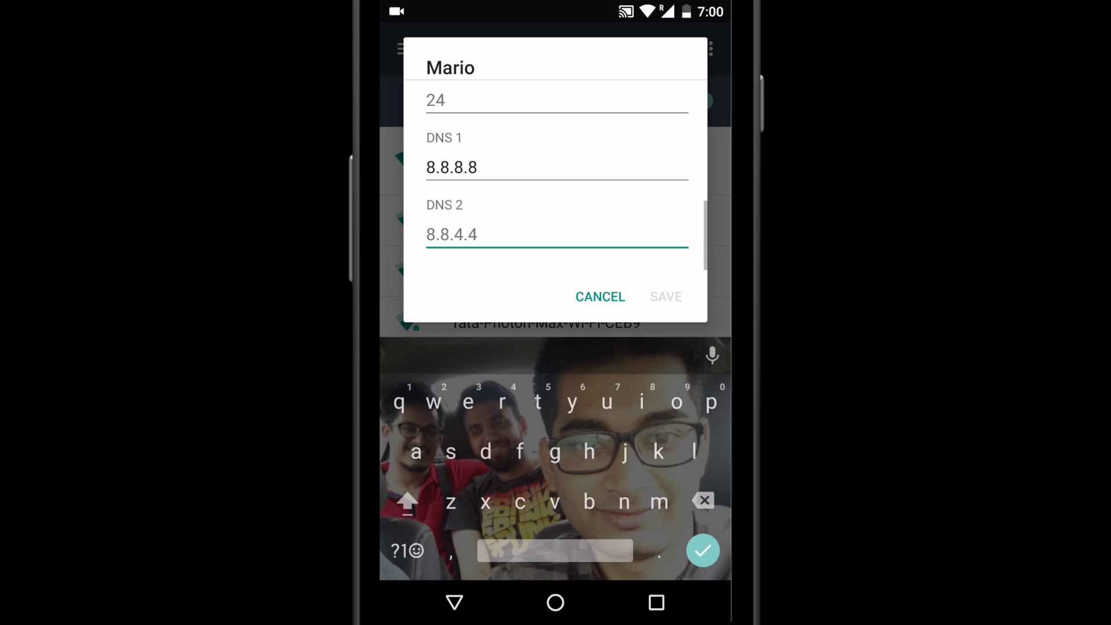
type("8.8.4.4")
key("Return")
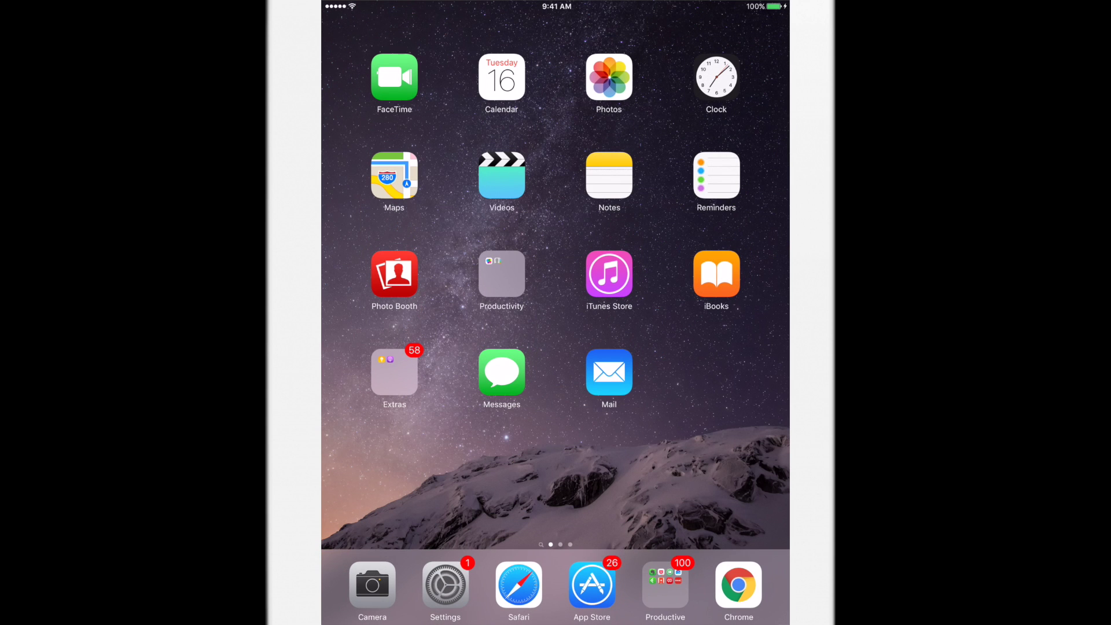
Step: Change the connected Wi-Fi network's DNS field to 8.8.8.8, 8.8.4.4 and return to the home screen
left_click(445, 584)
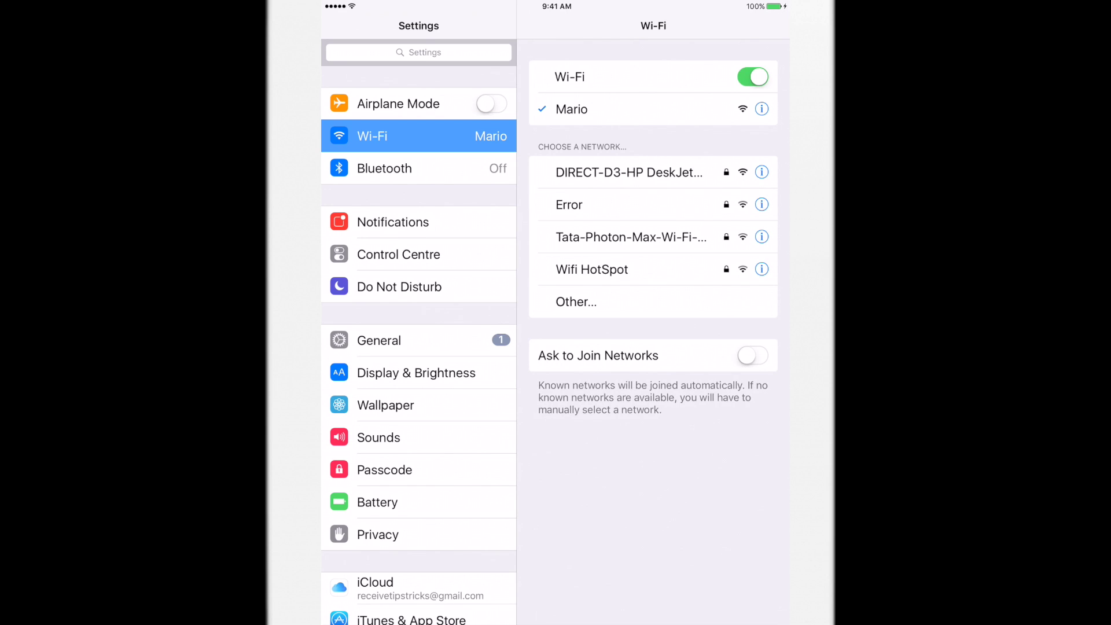
left_click(761, 109)
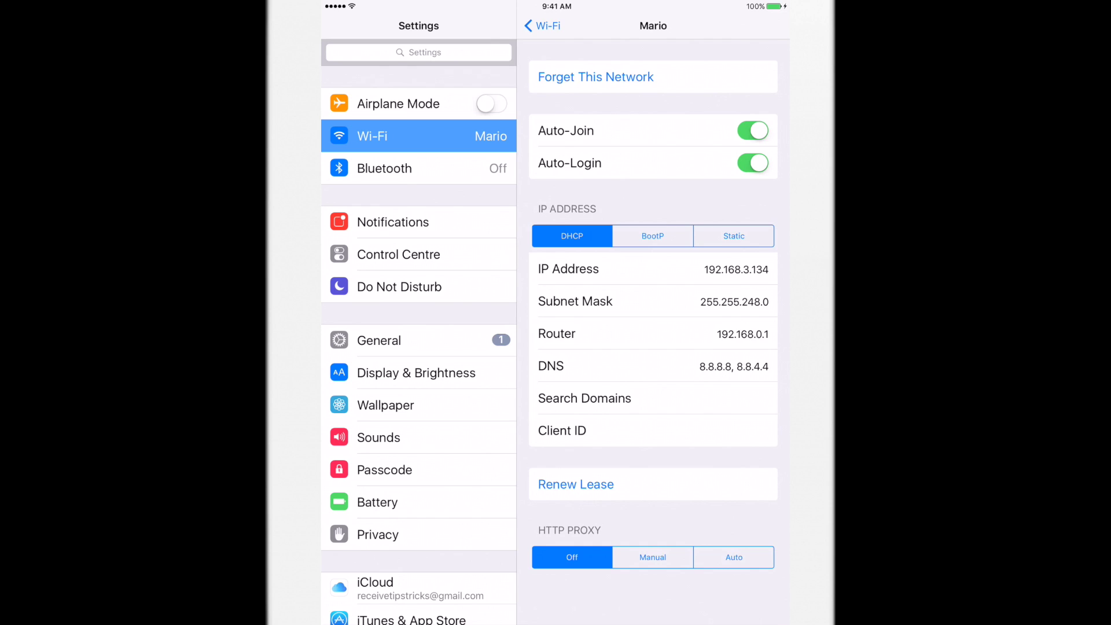
left_click(734, 366)
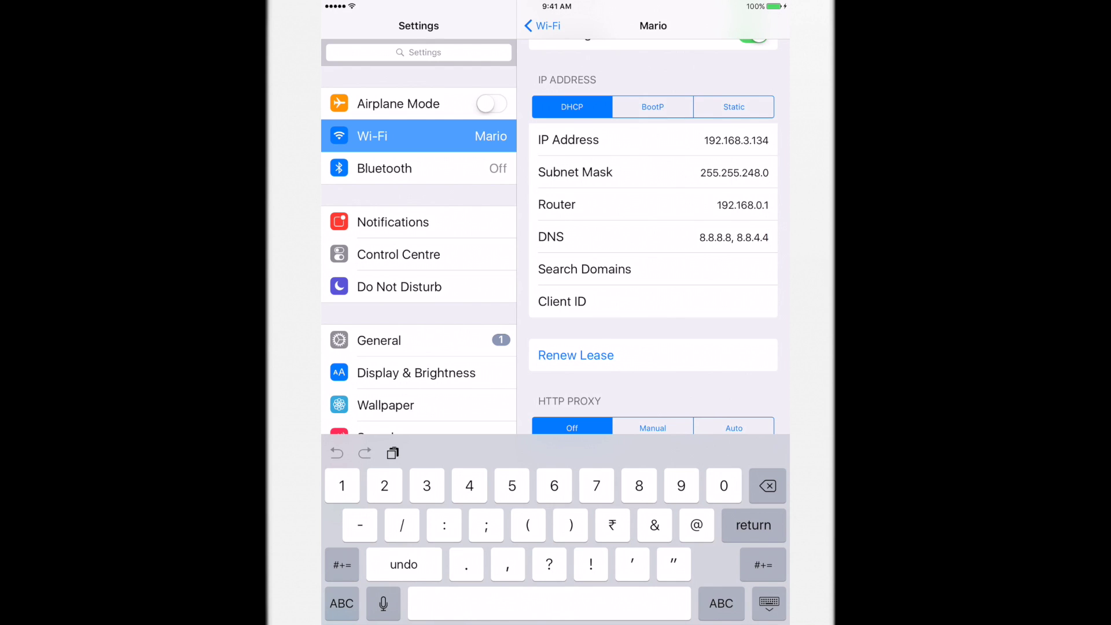
left_click(541, 25)
key("super+shift+h")
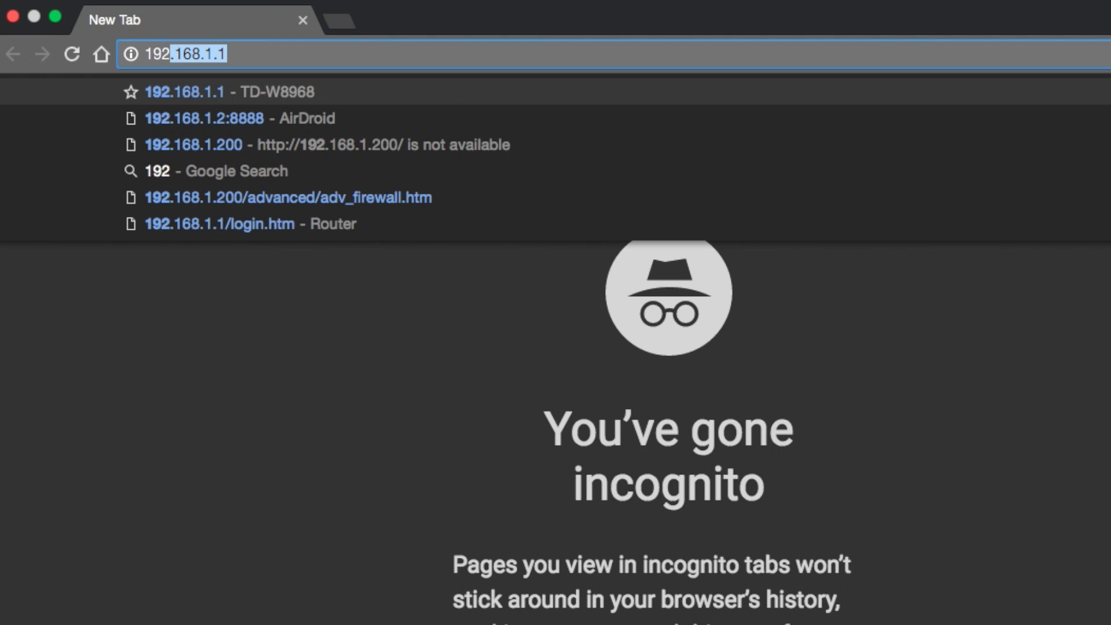
Step: Load the router page at 192.168.1.1 and log in with the router's user name and password
key("Return")
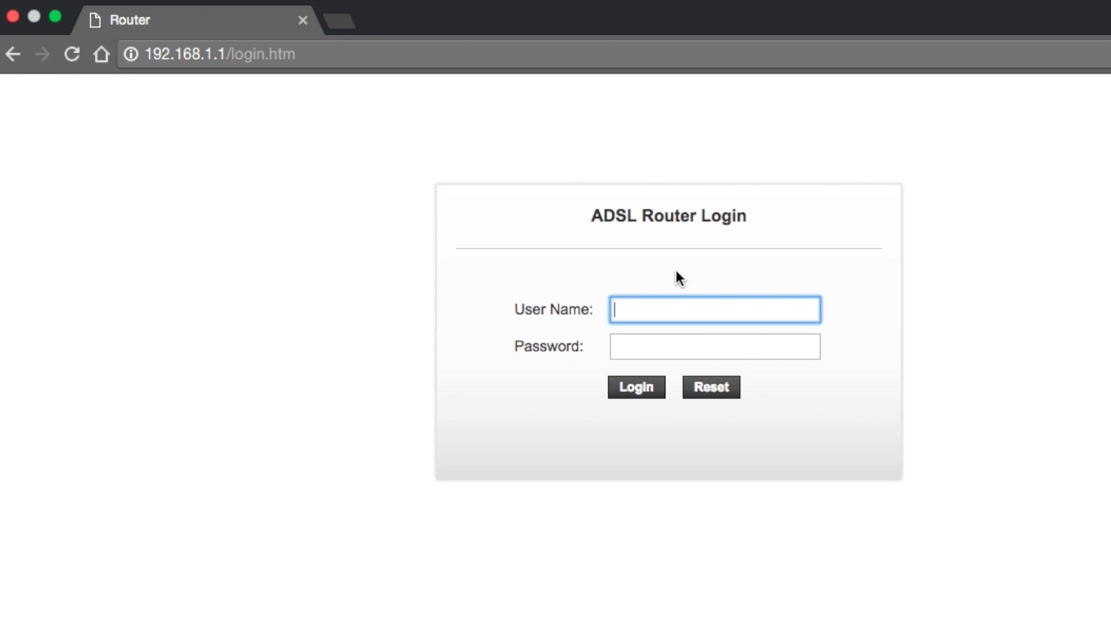
type("ad")
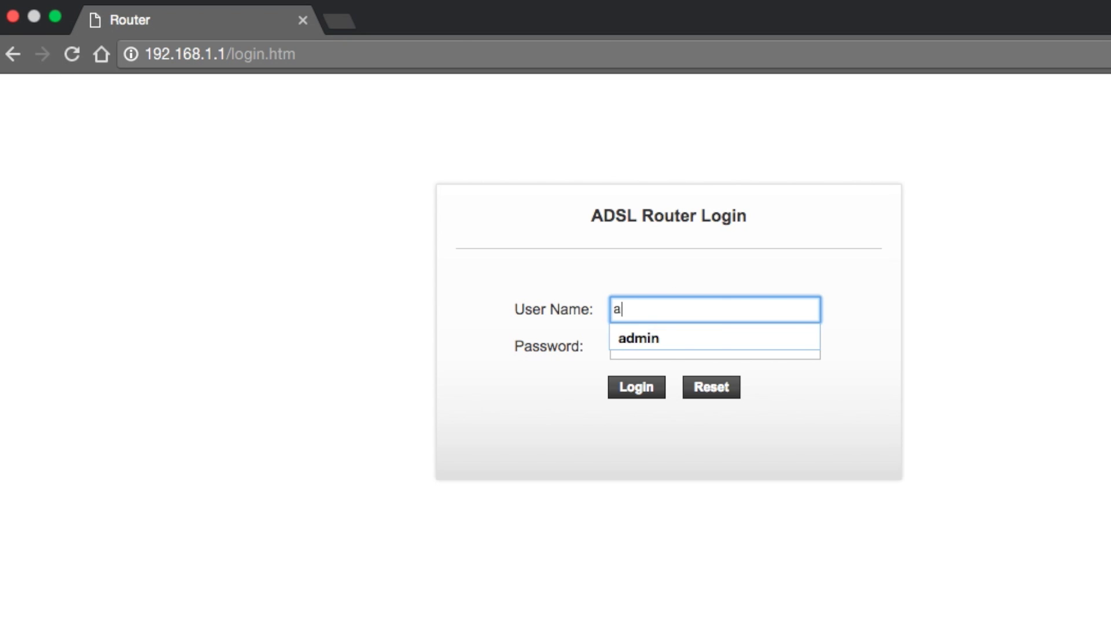
type("min")
left_click(657, 338)
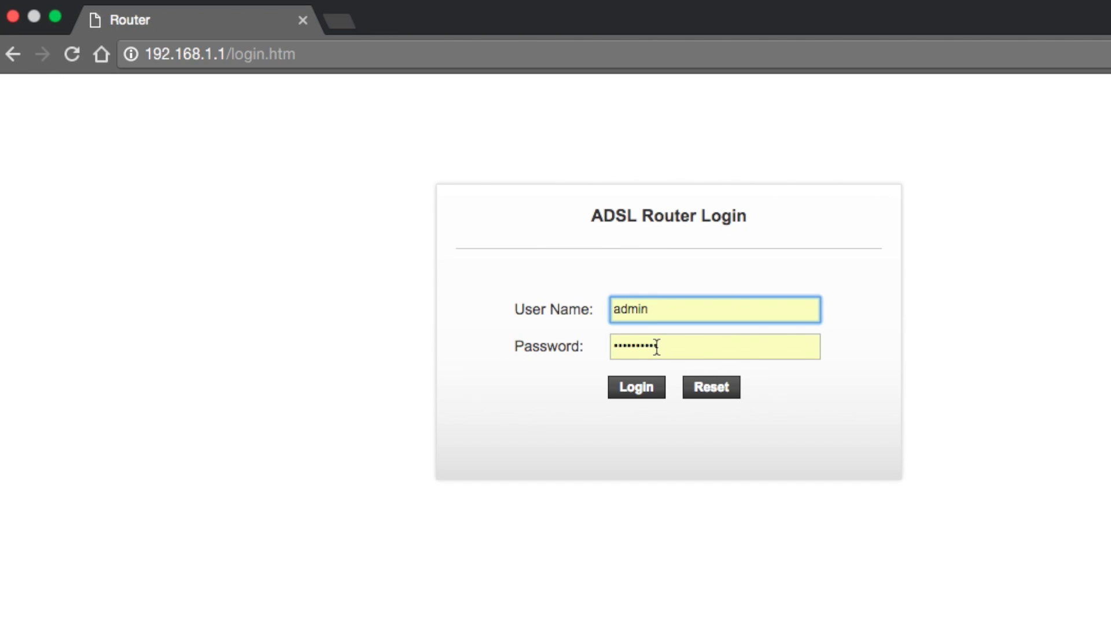
left_click(657, 389)
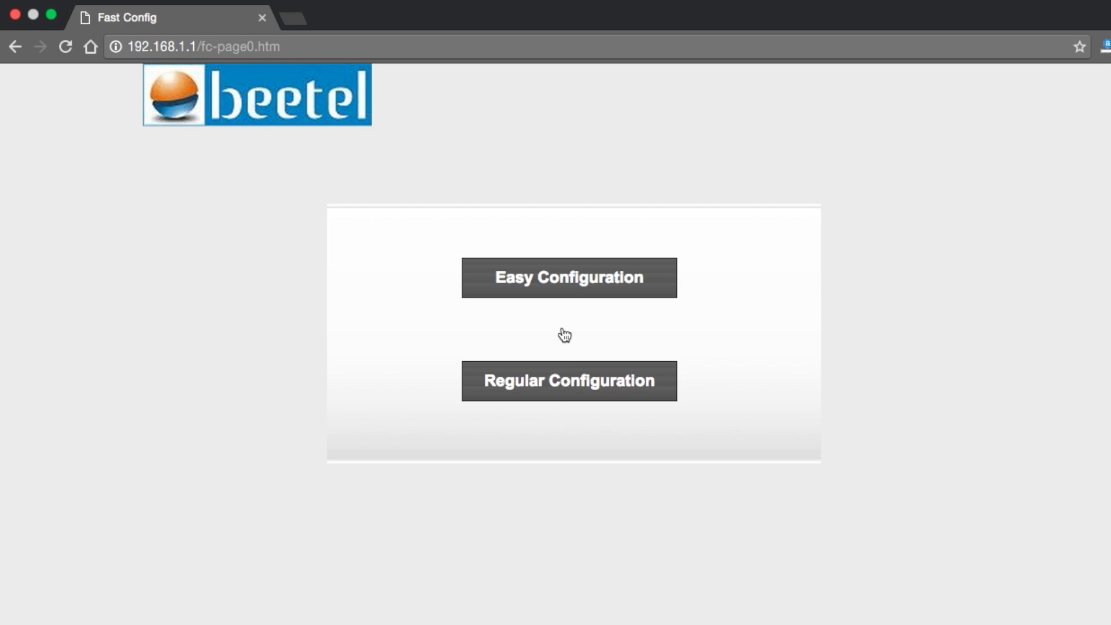
Step: Go to the LAN DHCP Mode settings under Regular Configuration
left_click(574, 388)
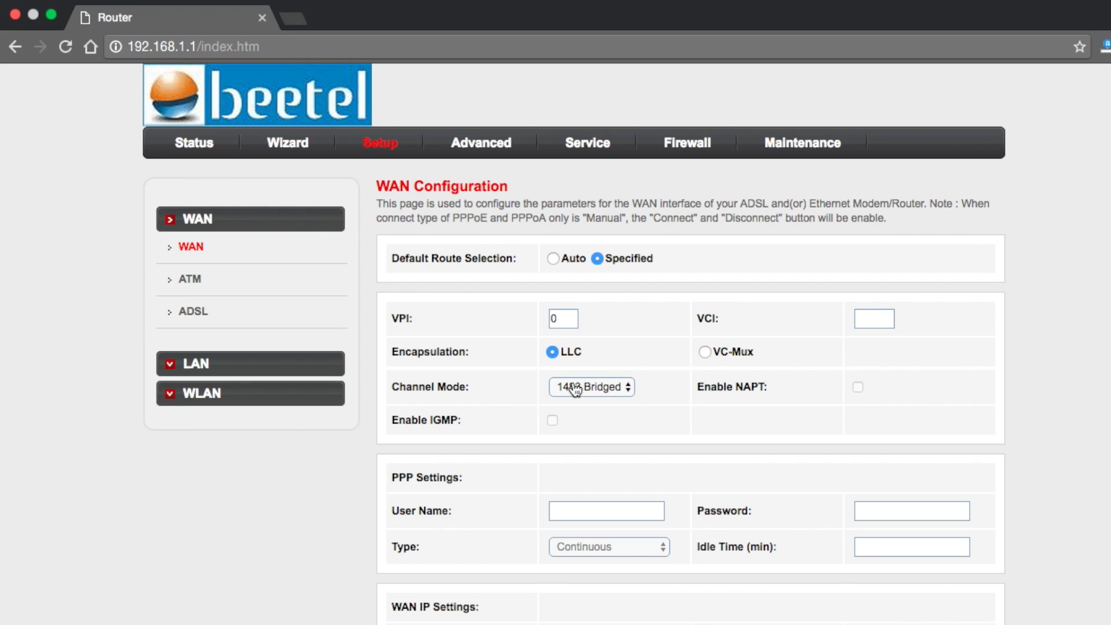
left_click(210, 370)
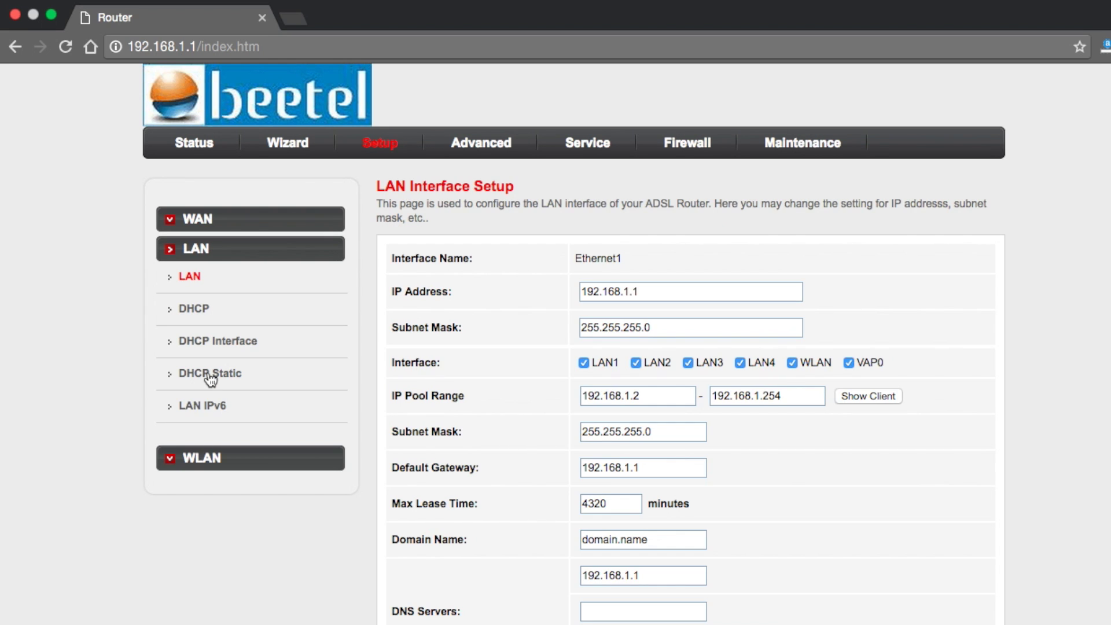
left_click(199, 306)
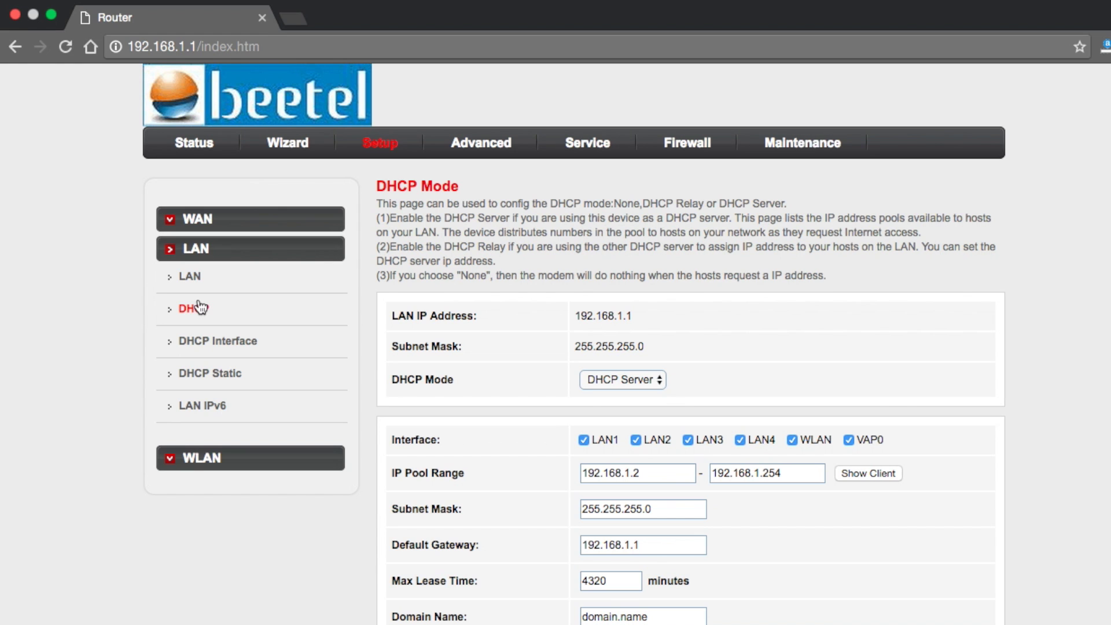
left_click(214, 376)
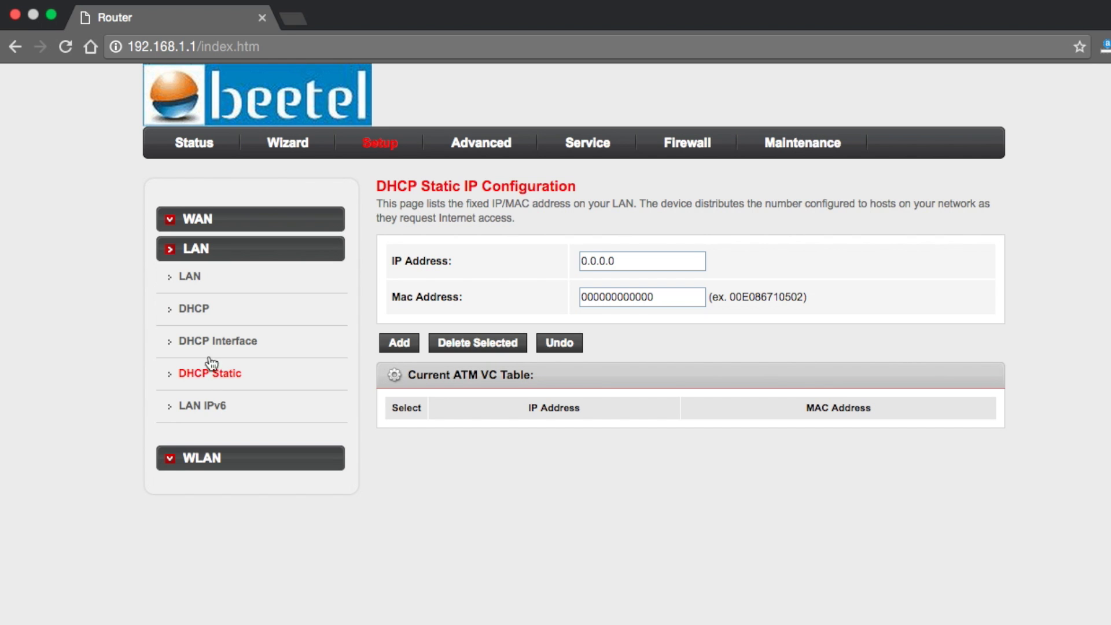
left_click(197, 311)
scroll(239, 507, "down", 5)
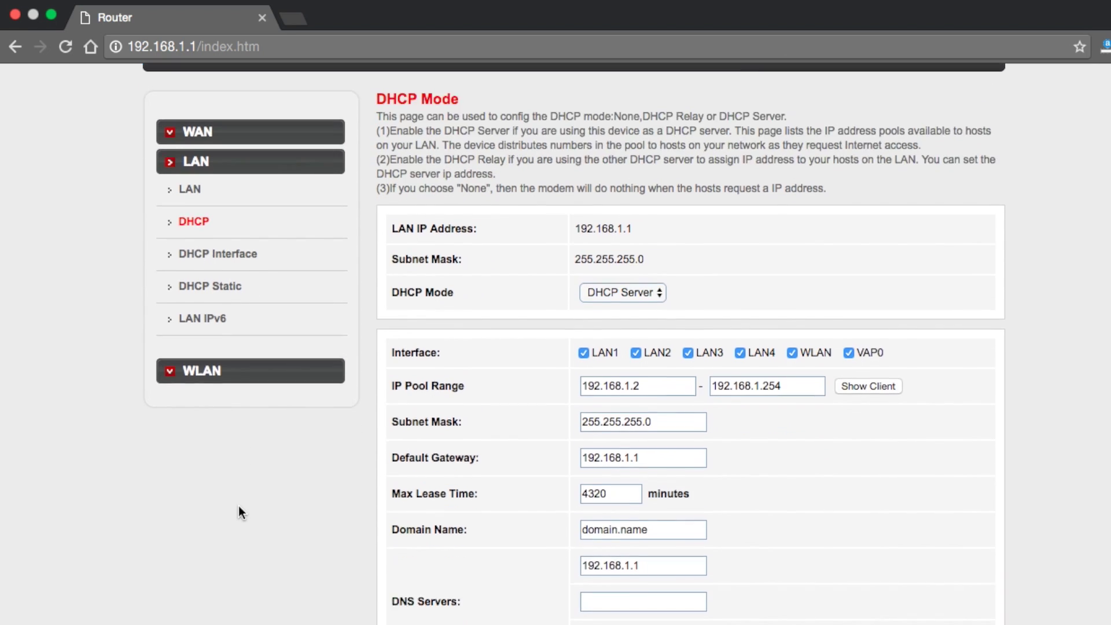
Step: Enter DNS servers 8.8.8.8 and 8.8.4.4 and apply the changes
left_click(632, 447)
type("8")
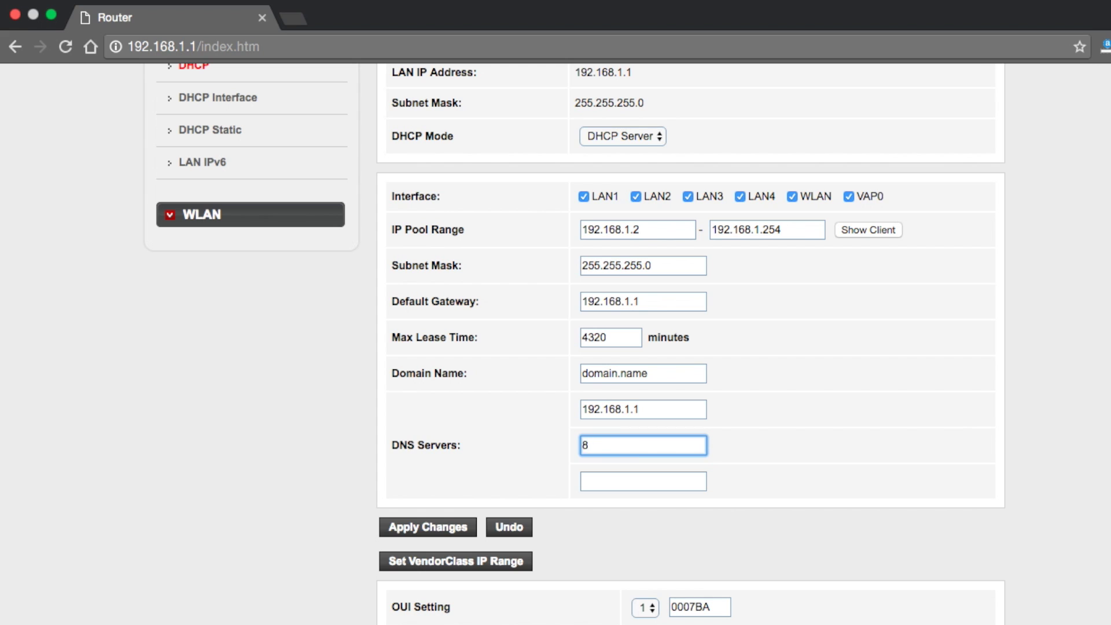
type(".8.8.8")
key("Tab")
type("8")
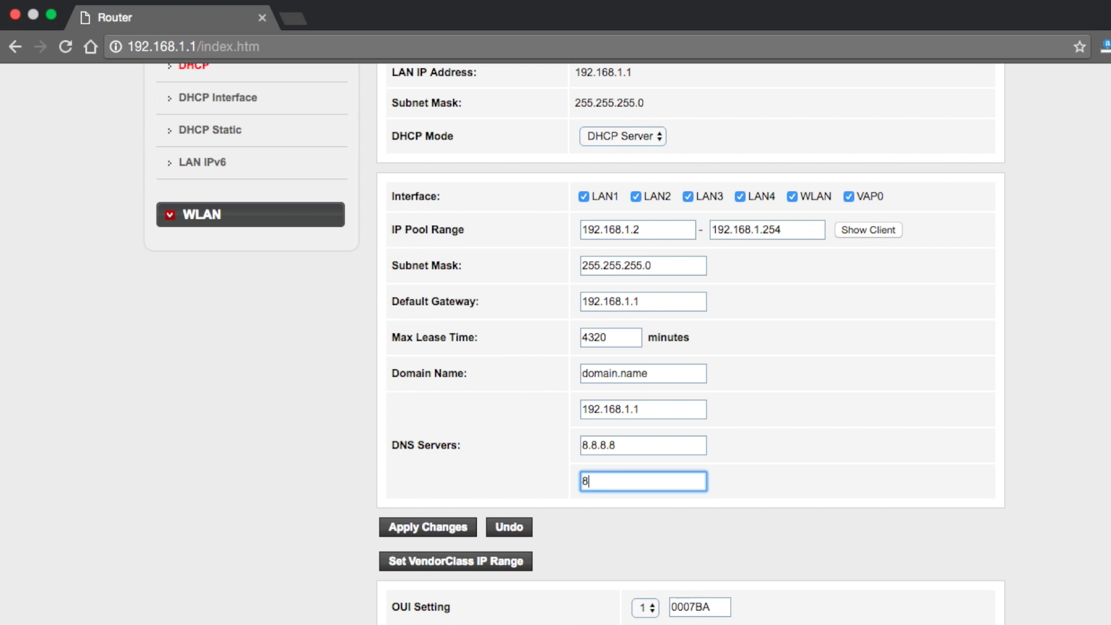
type(".8.4.4")
left_click(448, 528)
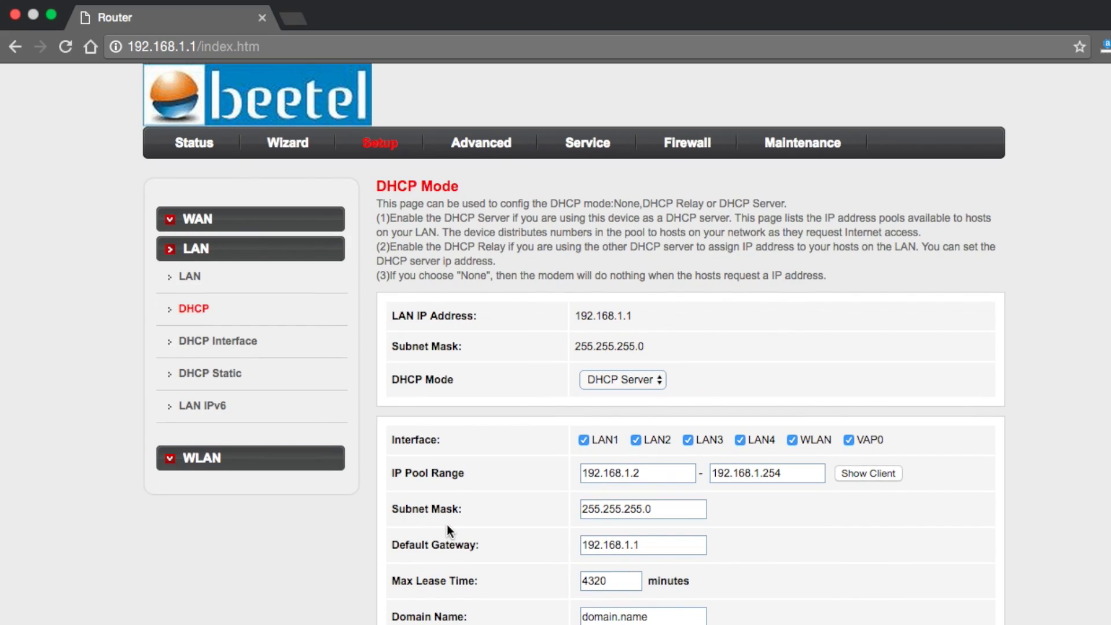